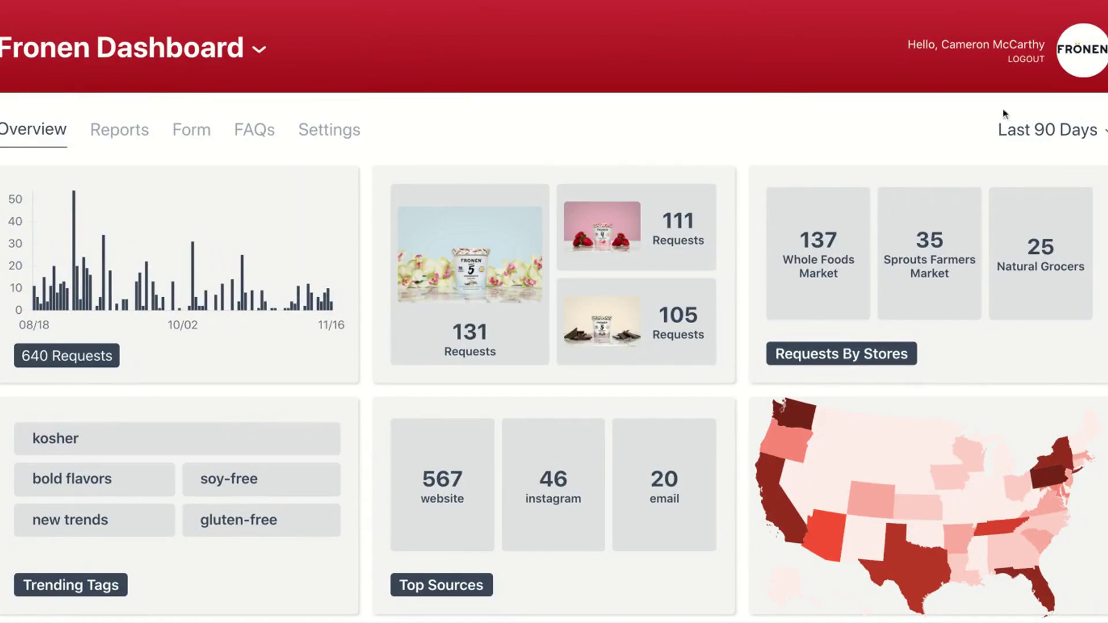
pyautogui.click(1041, 134)
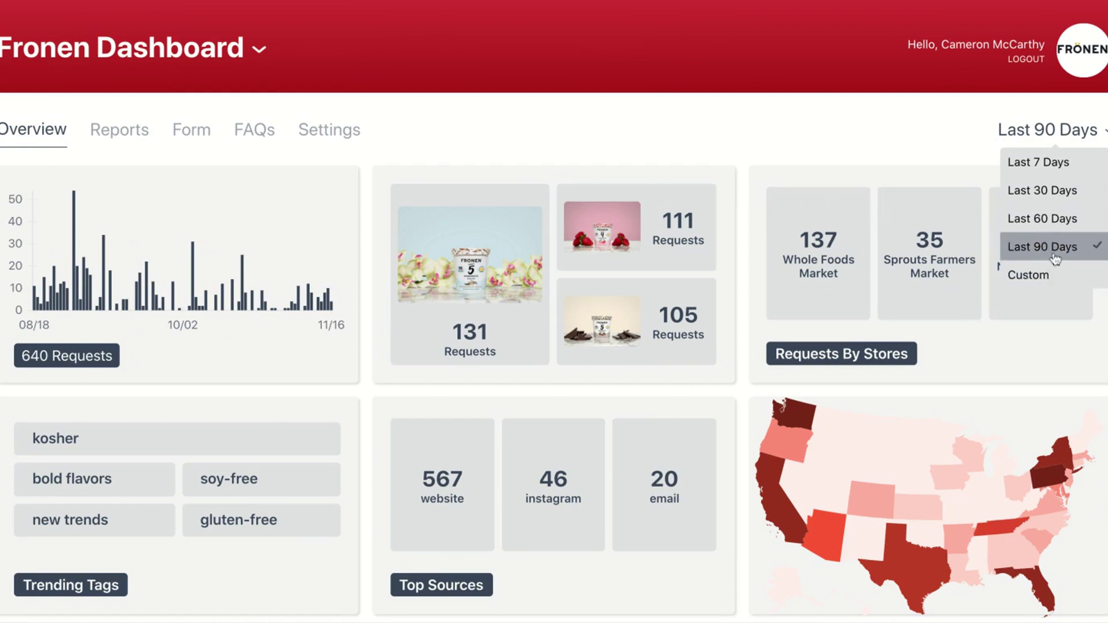
pyautogui.click(398, 65)
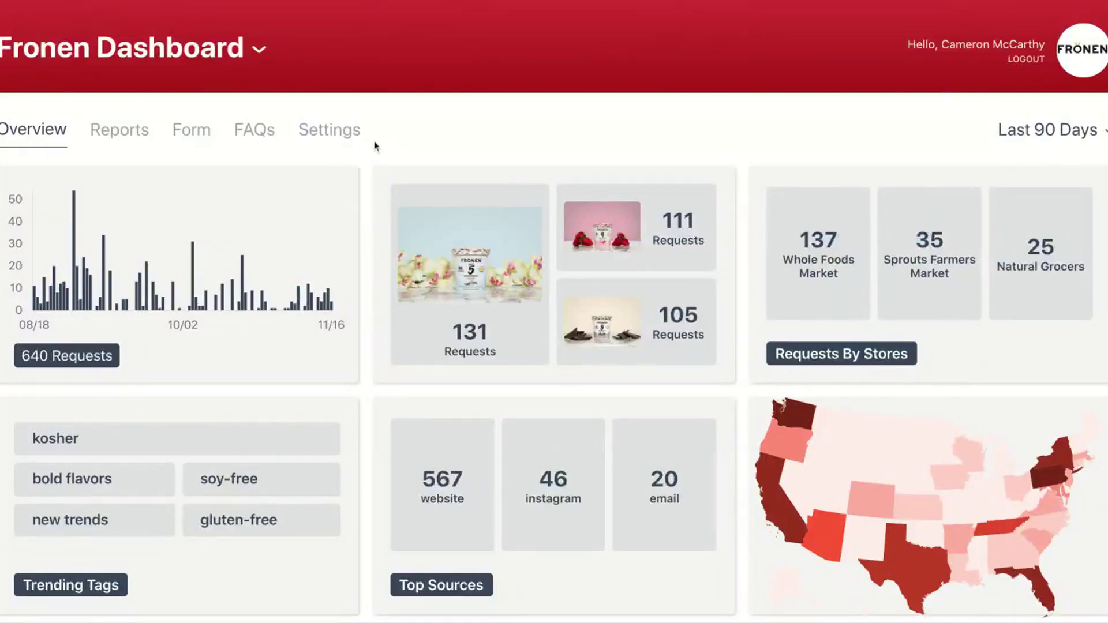
# Step: Inspect the total-requests bar chart and map, with top sources website 567, instagram 46 and email 20
pyautogui.moveTo(340, 201)
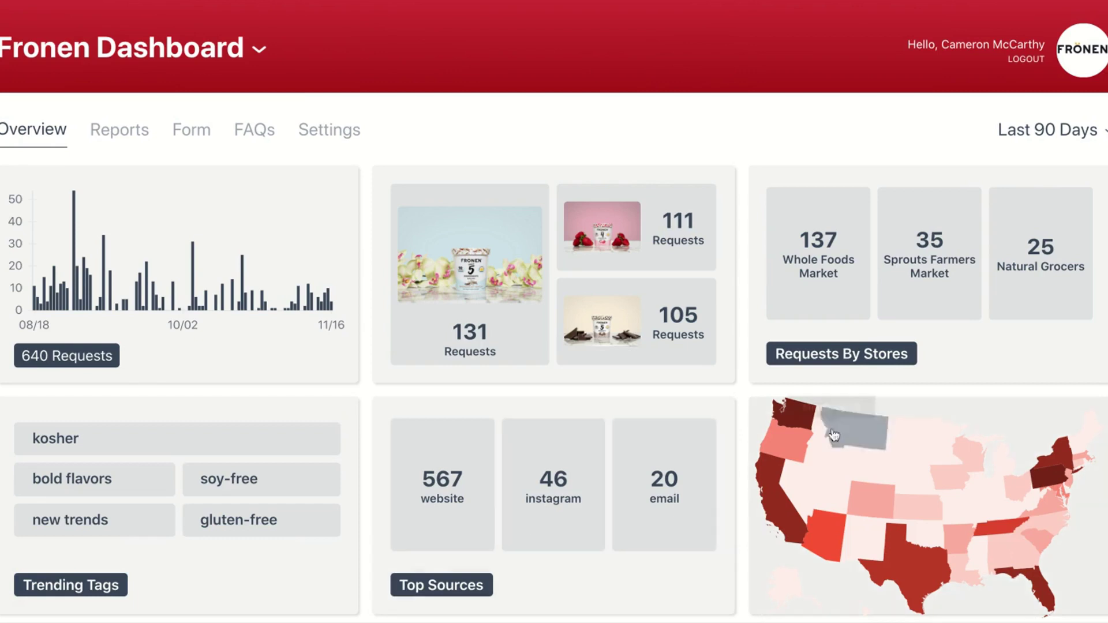
pyautogui.moveTo(979, 495)
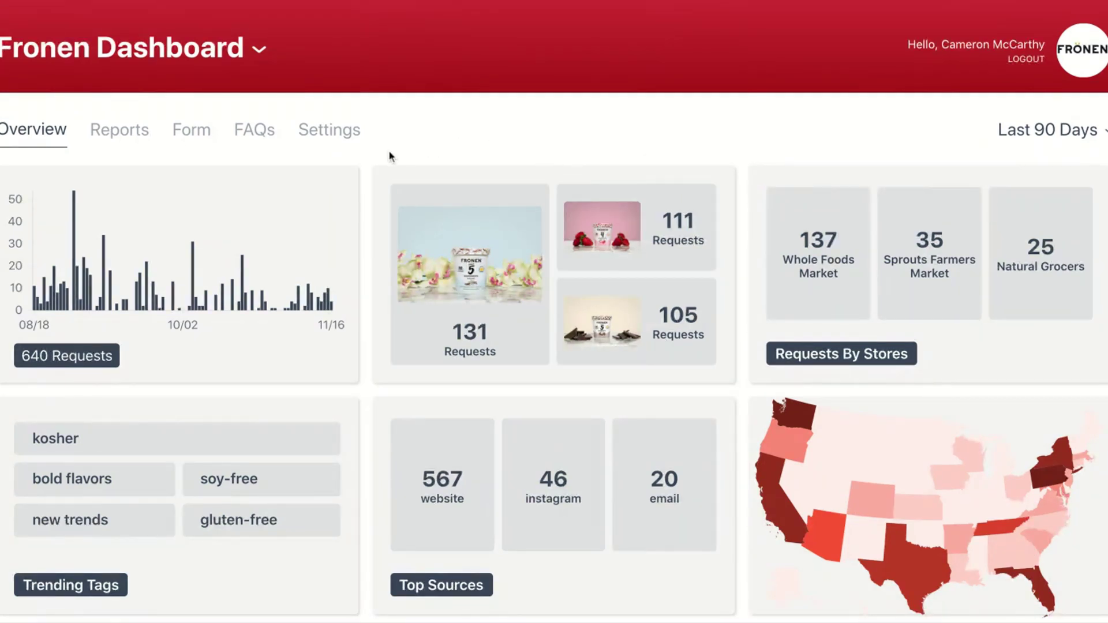
# Step: Open Reports, scroll past the 640-request chart, and switch to the Top Products report
pyautogui.click(326, 187)
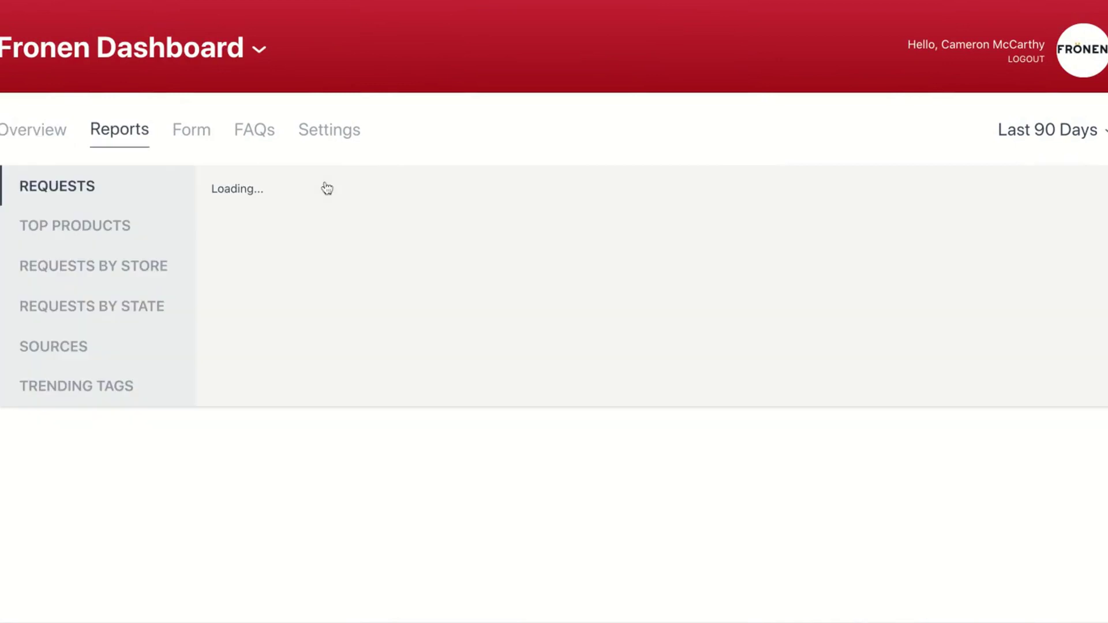
pyautogui.scroll(-1, 346, 237)
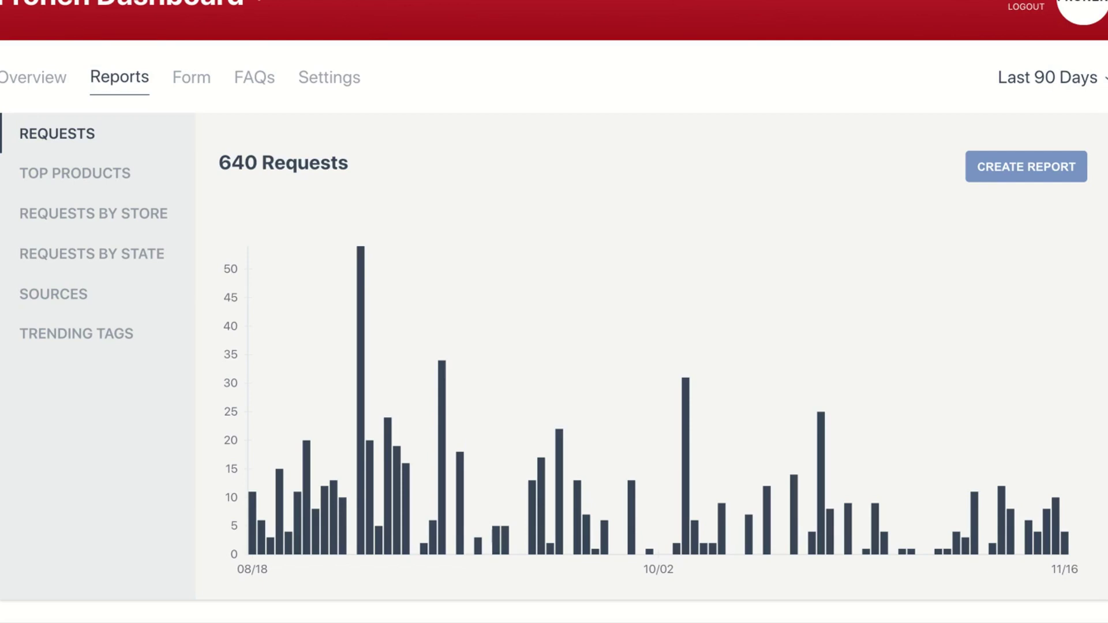
pyautogui.click(46, 178)
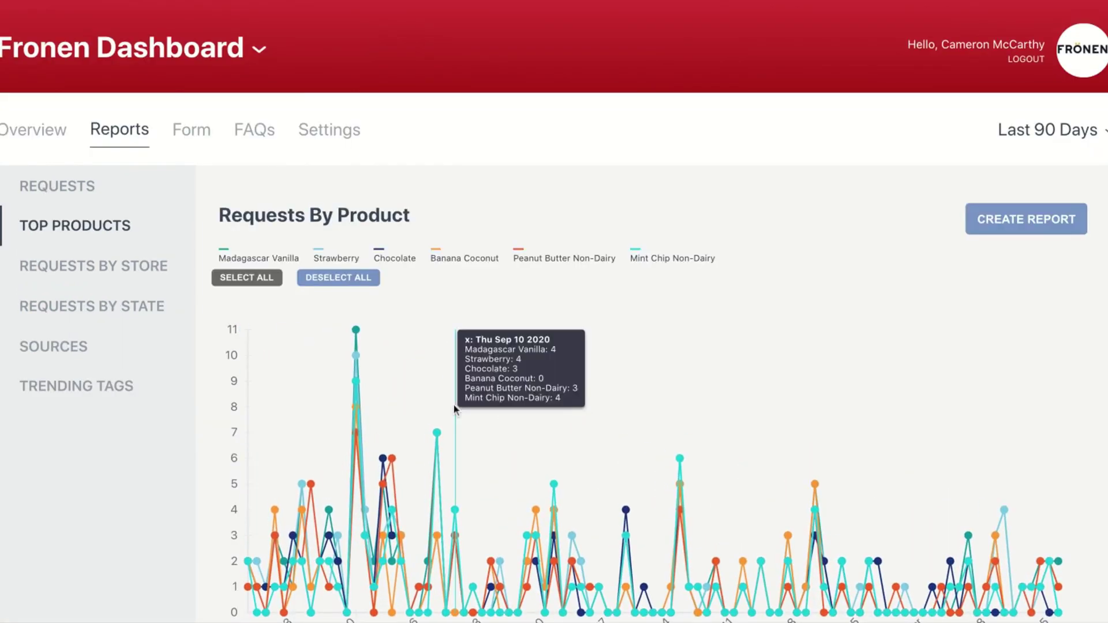
# Step: Review the Requests By Product chart and table, then bring up the Requests By Store report
pyautogui.scroll(-1, 454, 407)
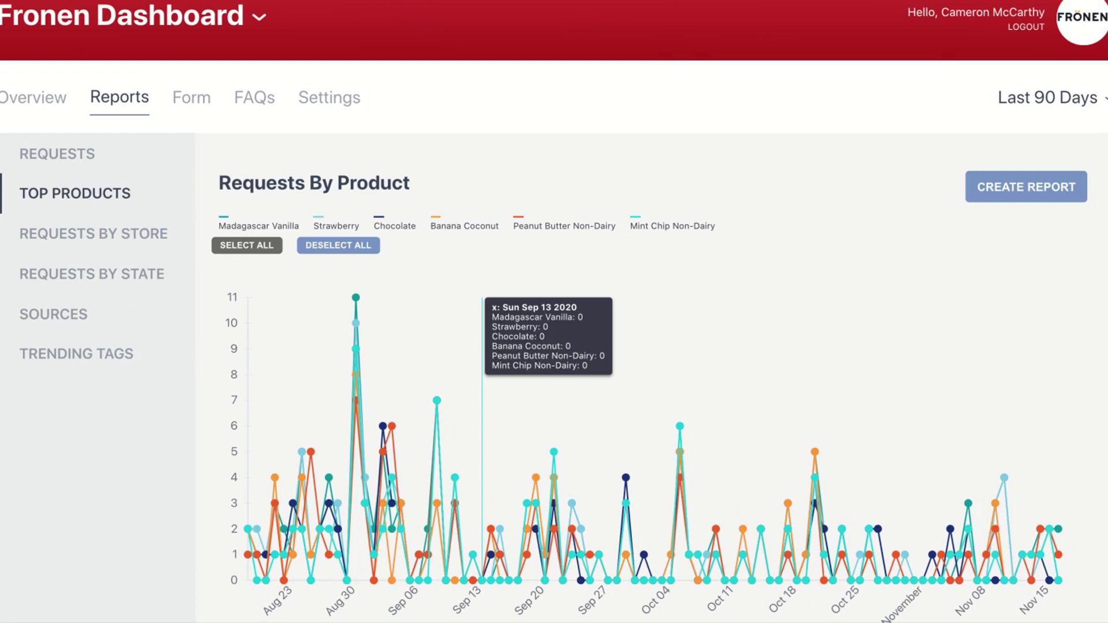
pyautogui.scroll(-4, 446, 368)
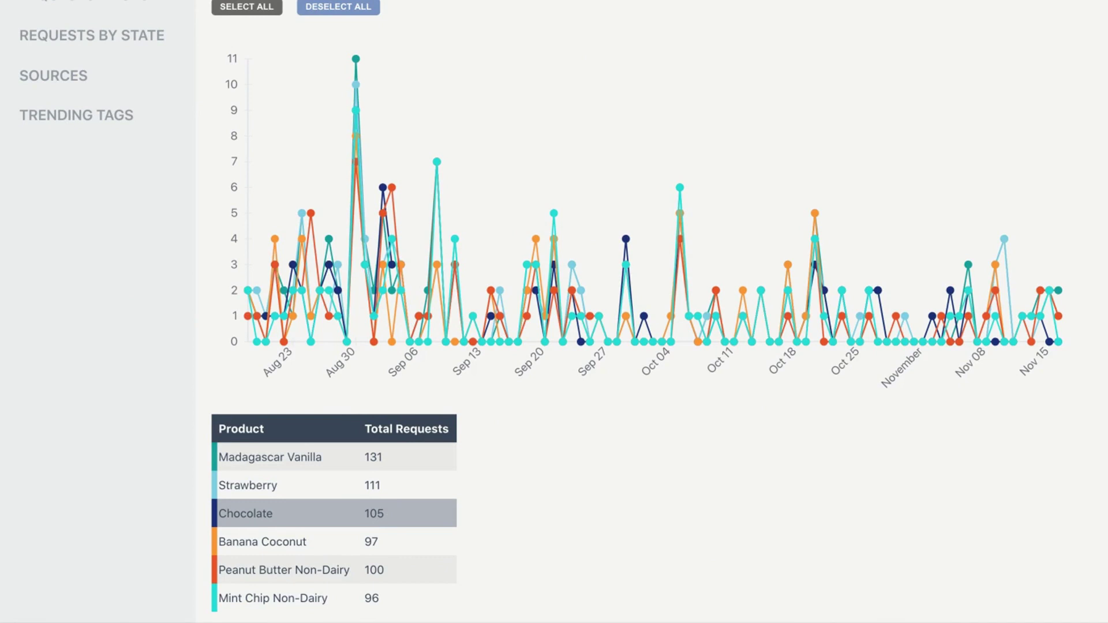
pyautogui.scroll(2, 335, 513)
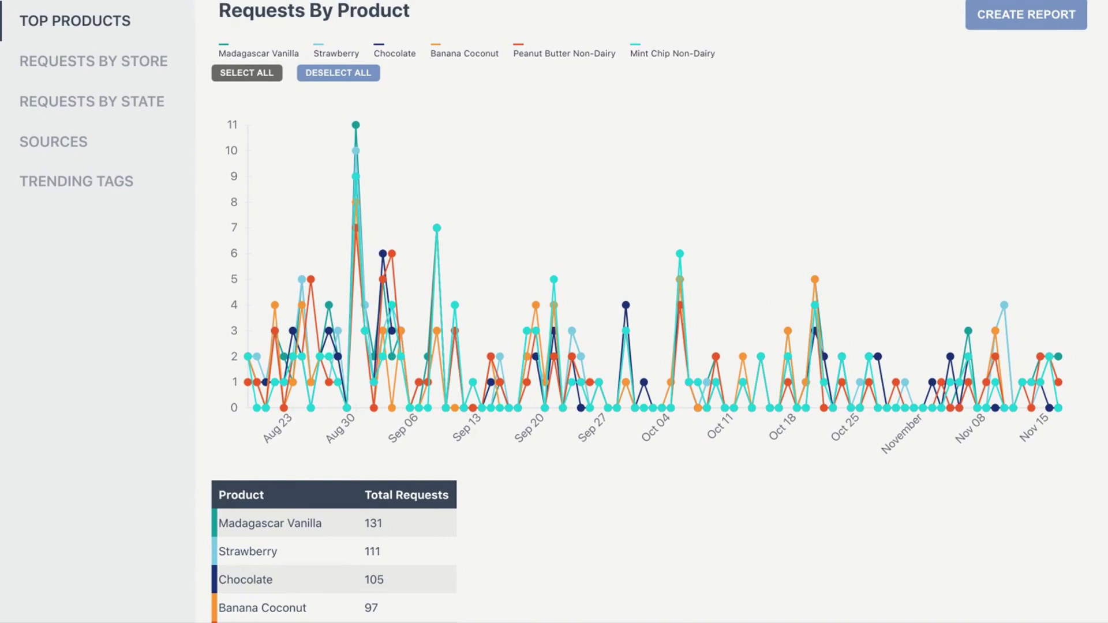
pyautogui.moveTo(435, 457)
pyautogui.scroll(1, 435, 457)
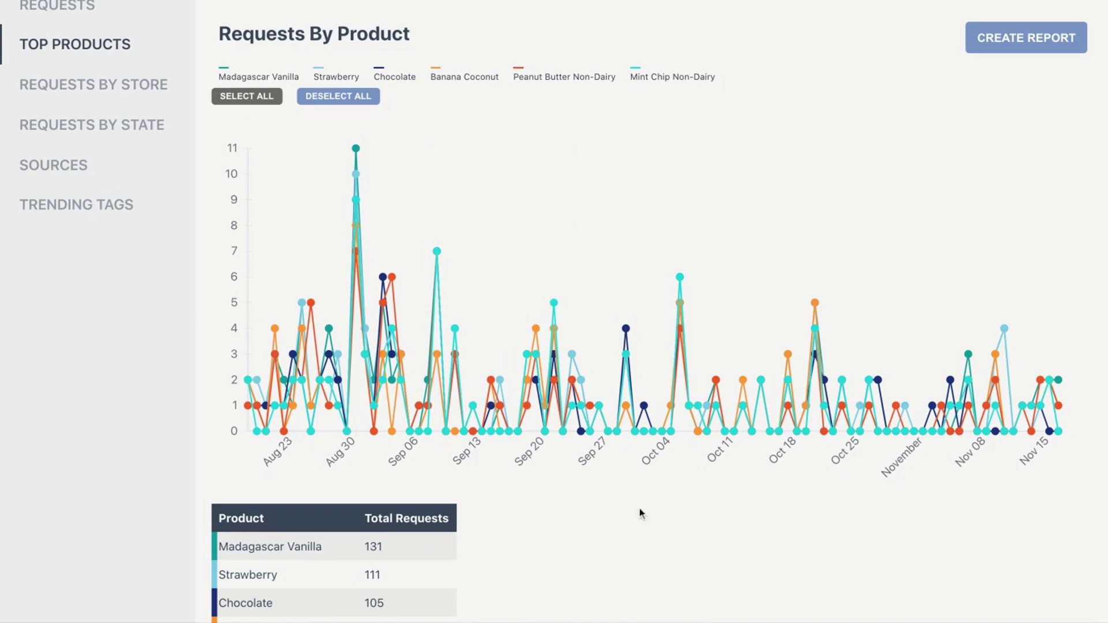
pyautogui.scroll(-2, 638, 514)
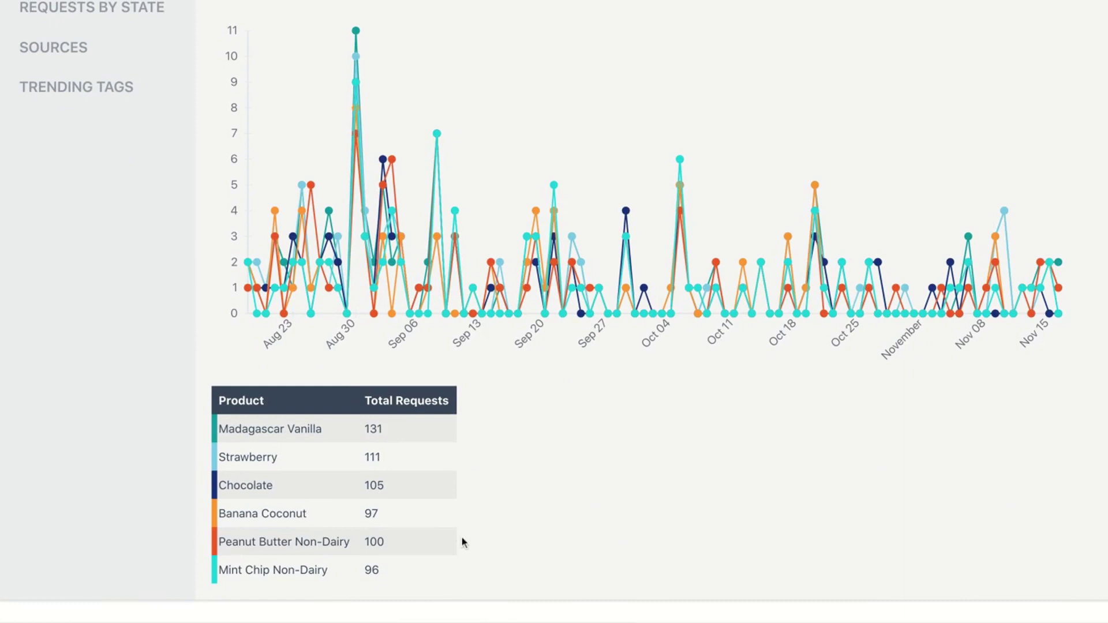
pyautogui.scroll(3, 494, 512)
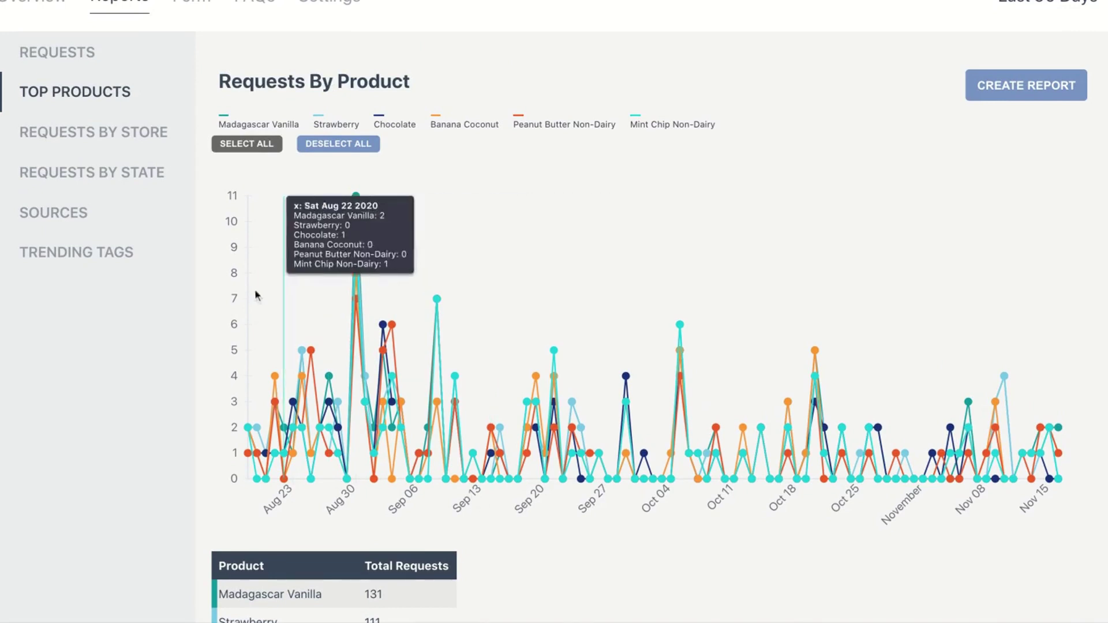
pyautogui.click(148, 138)
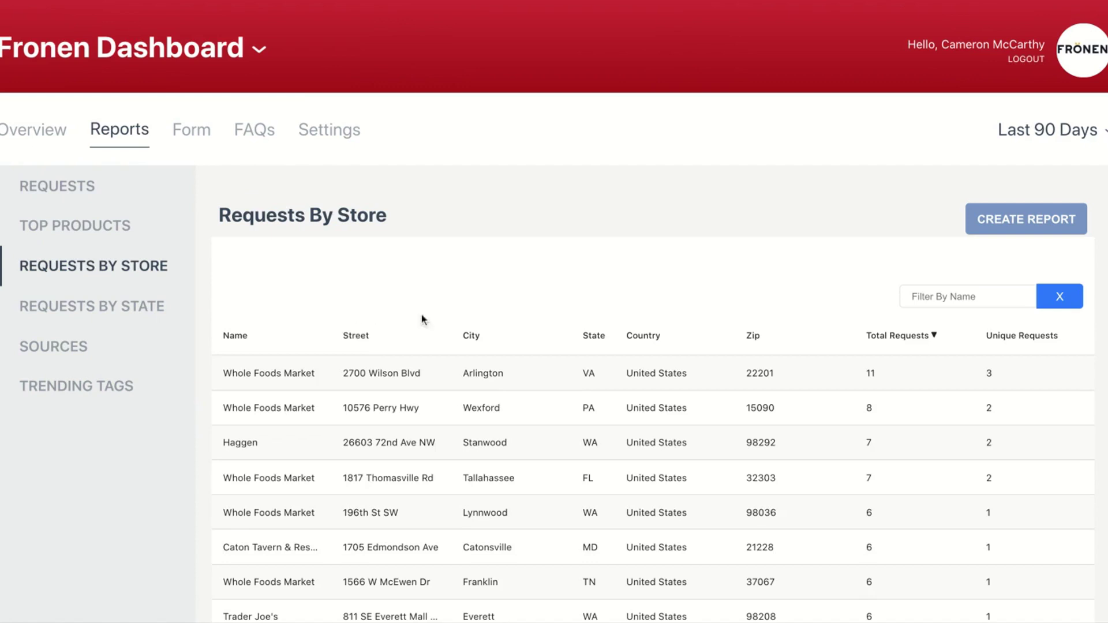
pyautogui.scroll(-6, 444, 322)
pyautogui.scroll(2, 444, 325)
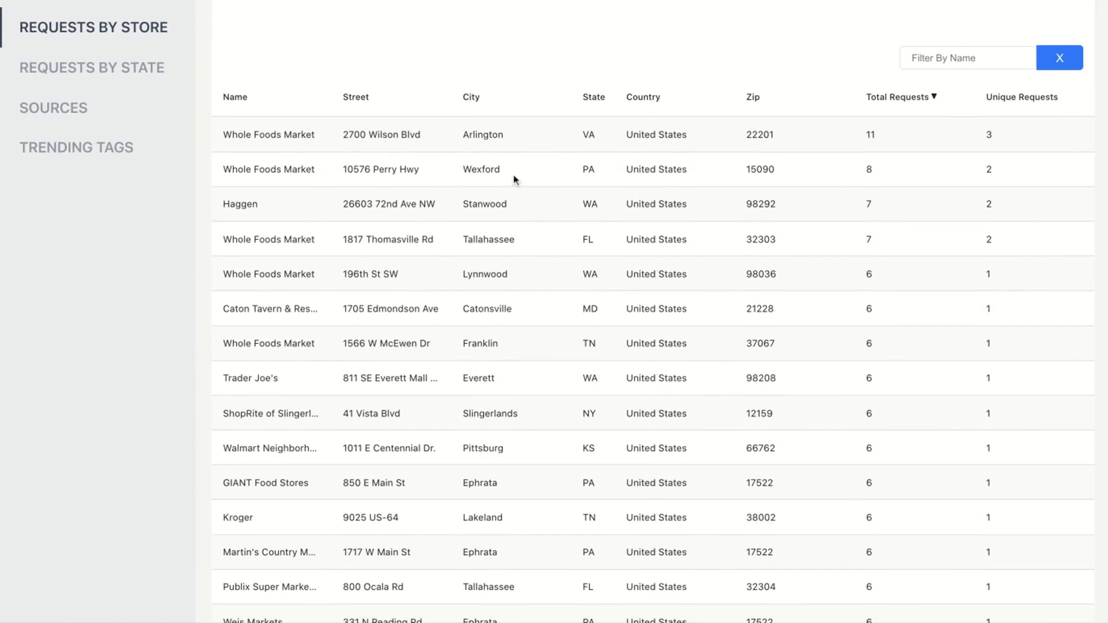
pyautogui.scroll(1, 514, 175)
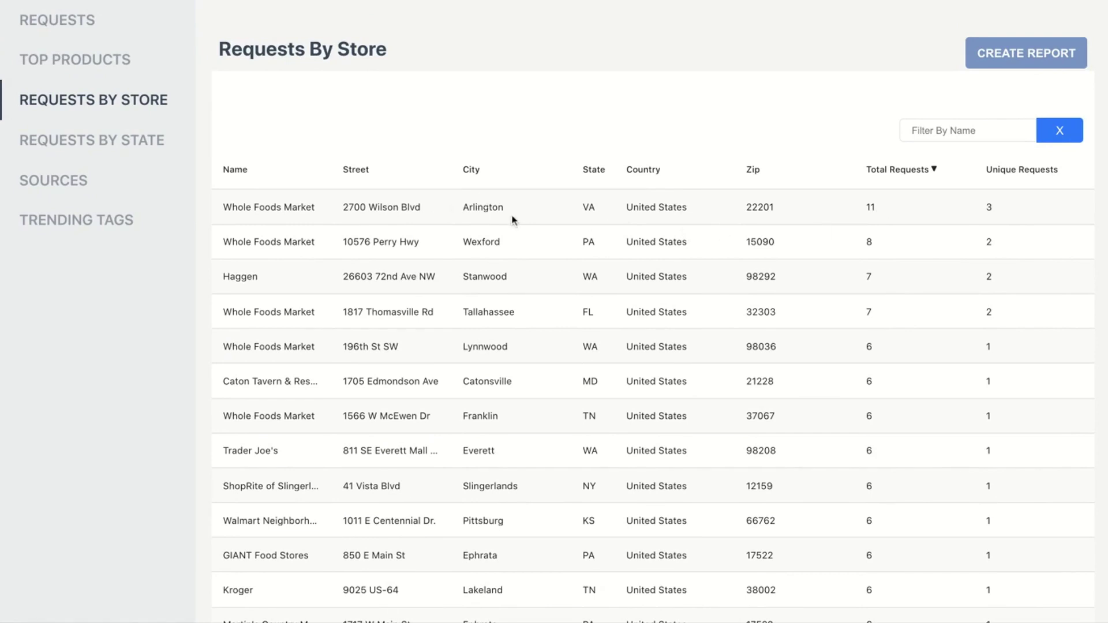
# Step: Filter the store list by name 'whole foods', review the matches, then open Requests By State
pyautogui.click(931, 132)
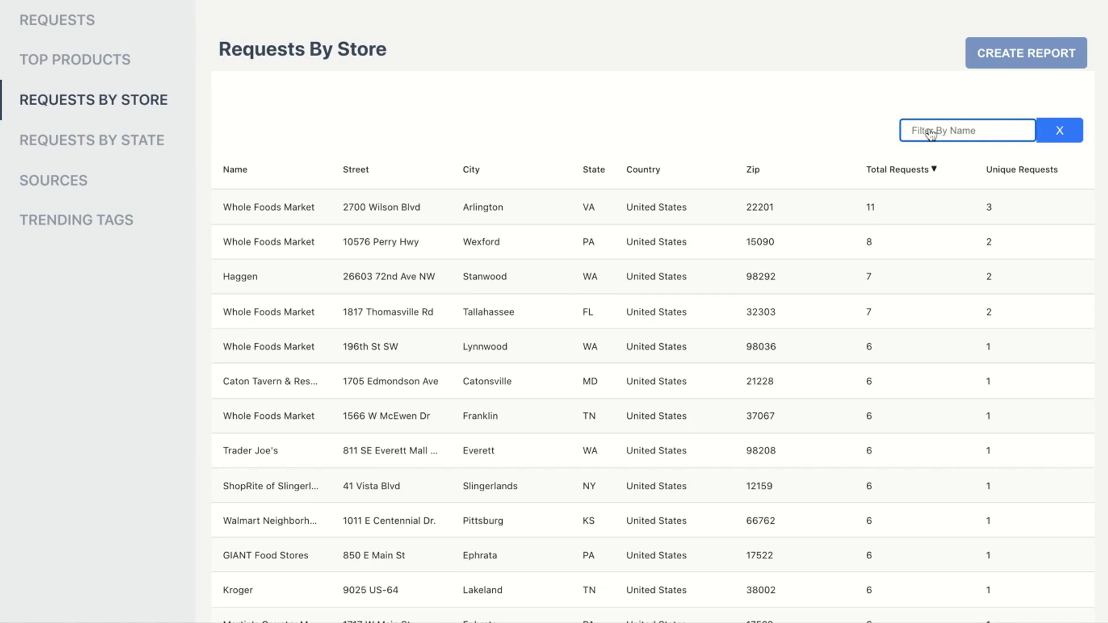
pyautogui.write('whole foods')
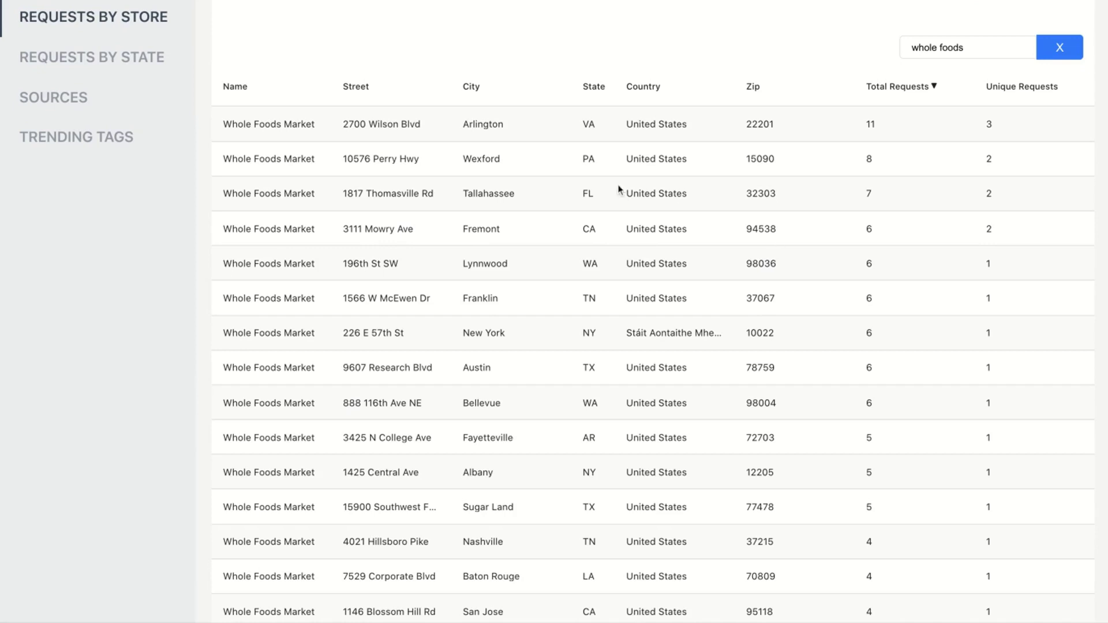
pyautogui.scroll(-2, 527, 203)
pyautogui.scroll(-1, 525, 203)
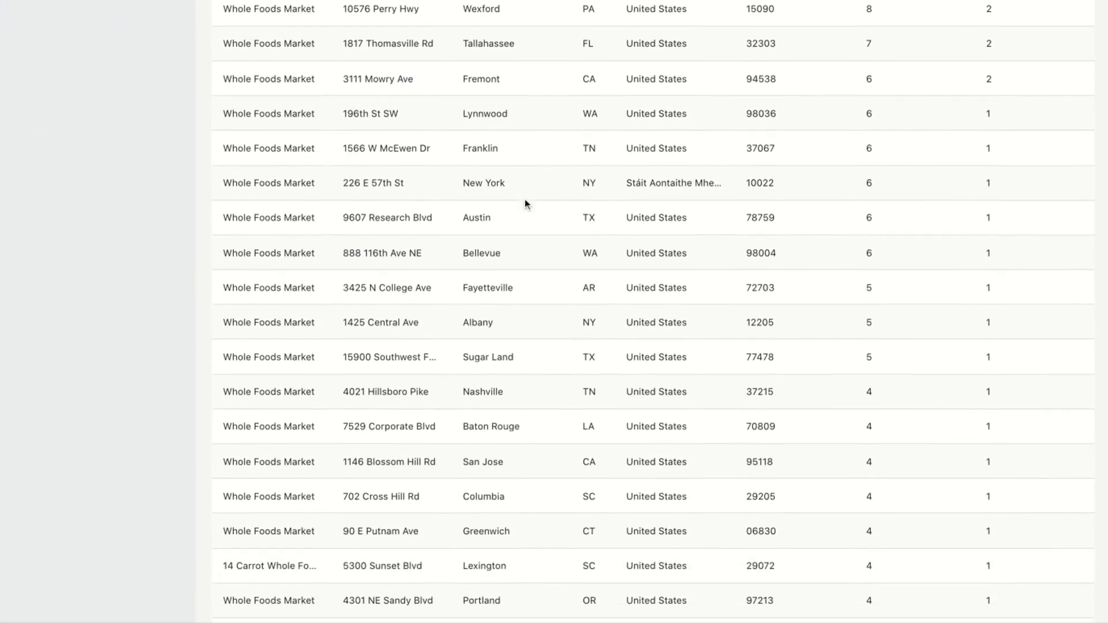
pyautogui.scroll(-2, 514, 228)
pyautogui.scroll(-3, 514, 230)
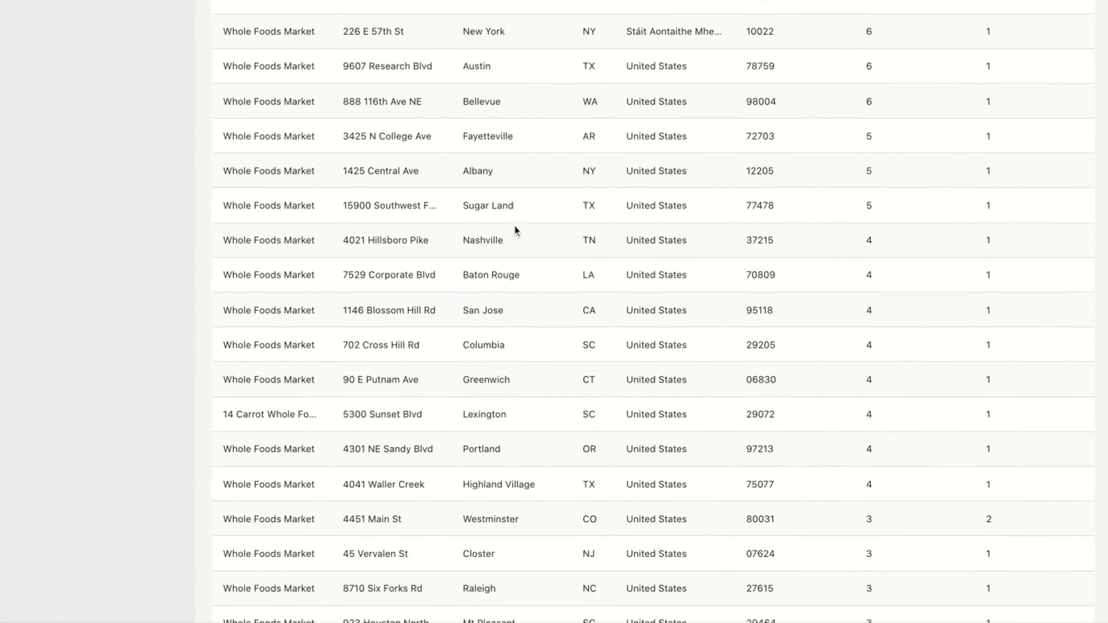
pyautogui.scroll(5, 652, 312)
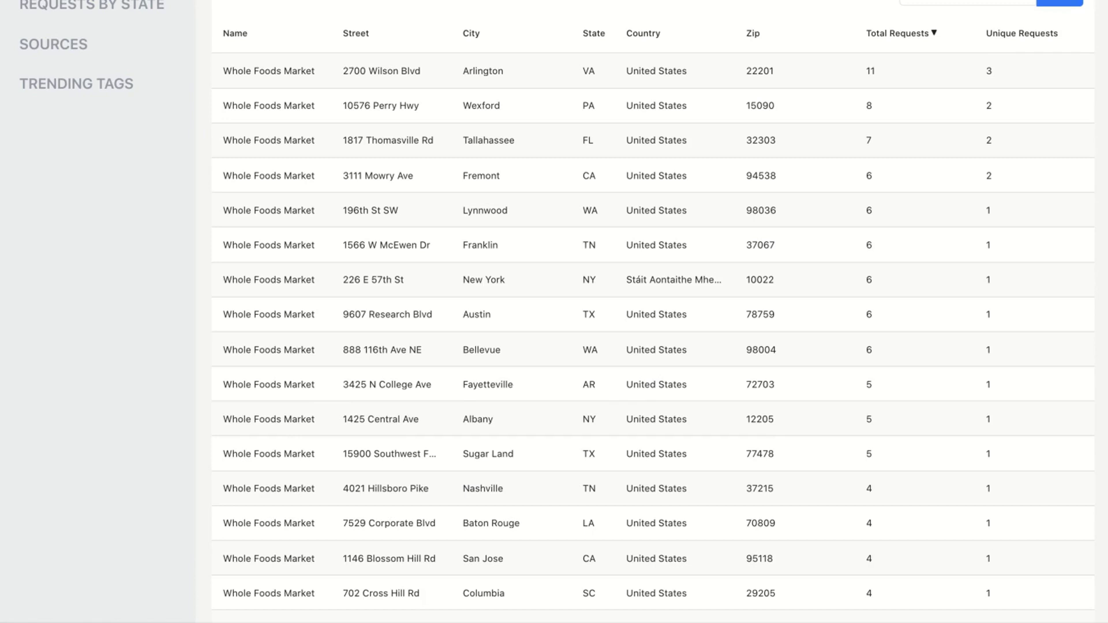
pyautogui.scroll(3, 652, 312)
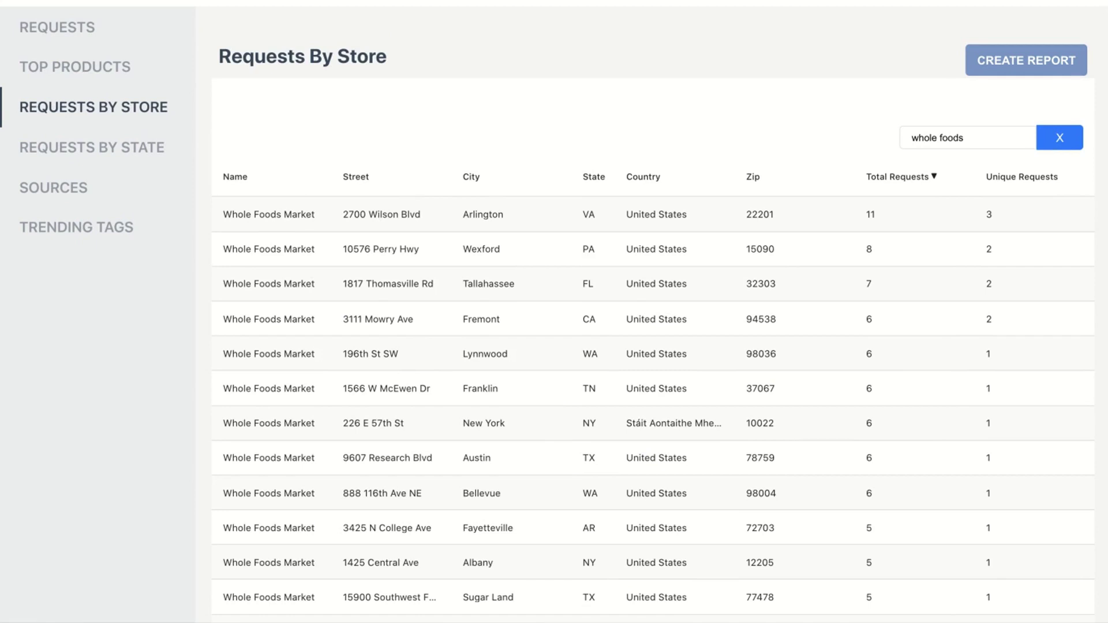
pyautogui.click(129, 154)
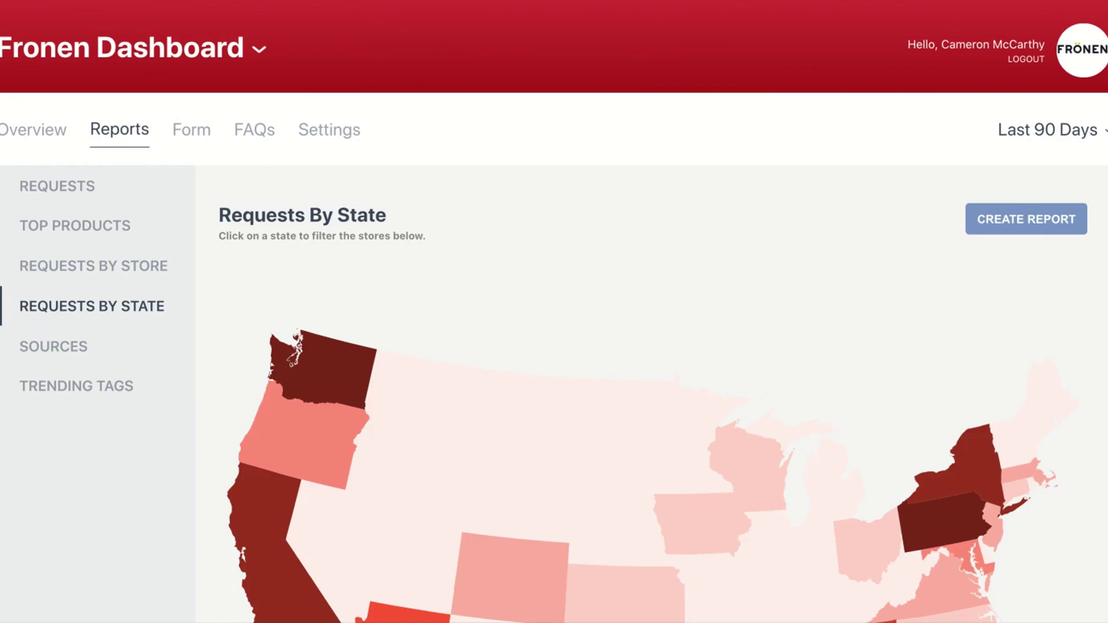
# Step: Explore the Requests By State map and the California store requests
pyautogui.scroll(-3, 437, 327)
pyautogui.moveTo(839, 418)
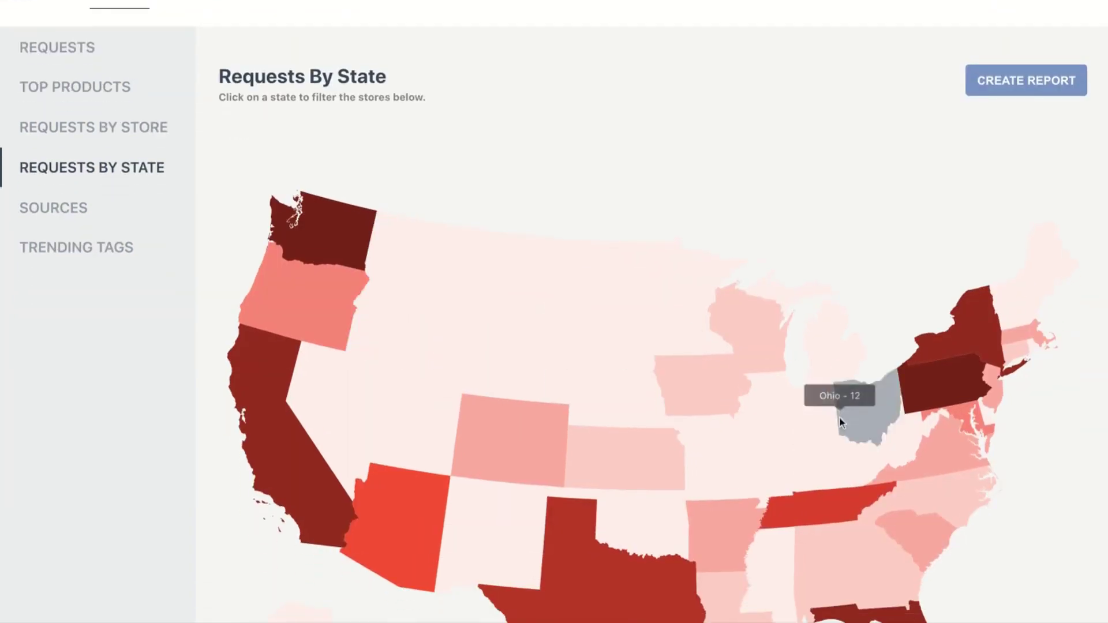
pyautogui.moveTo(756, 402)
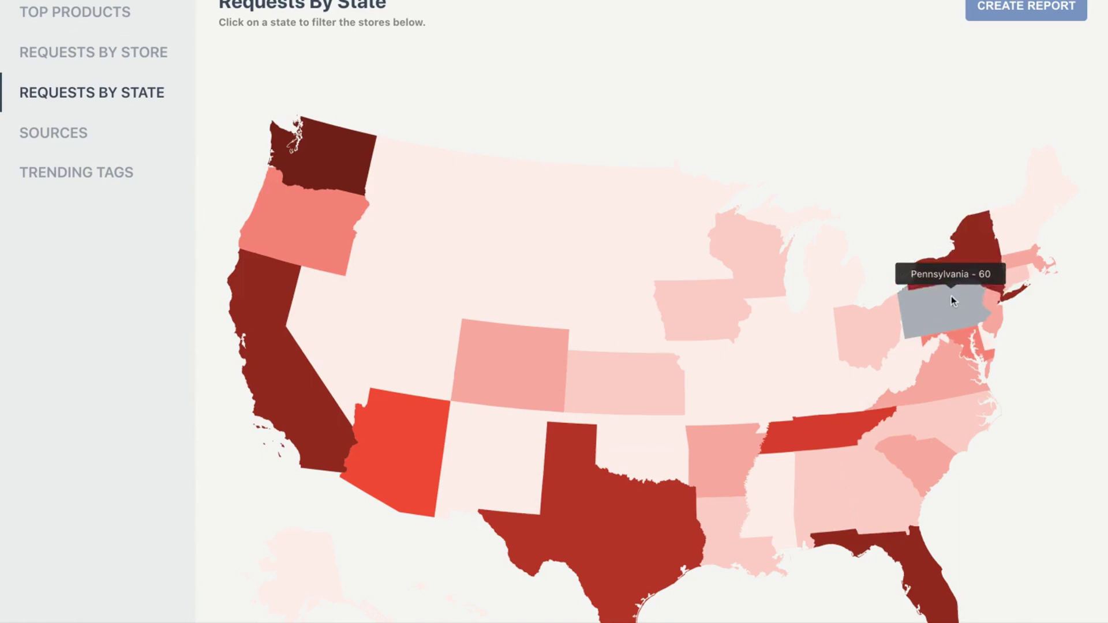
pyautogui.moveTo(978, 272)
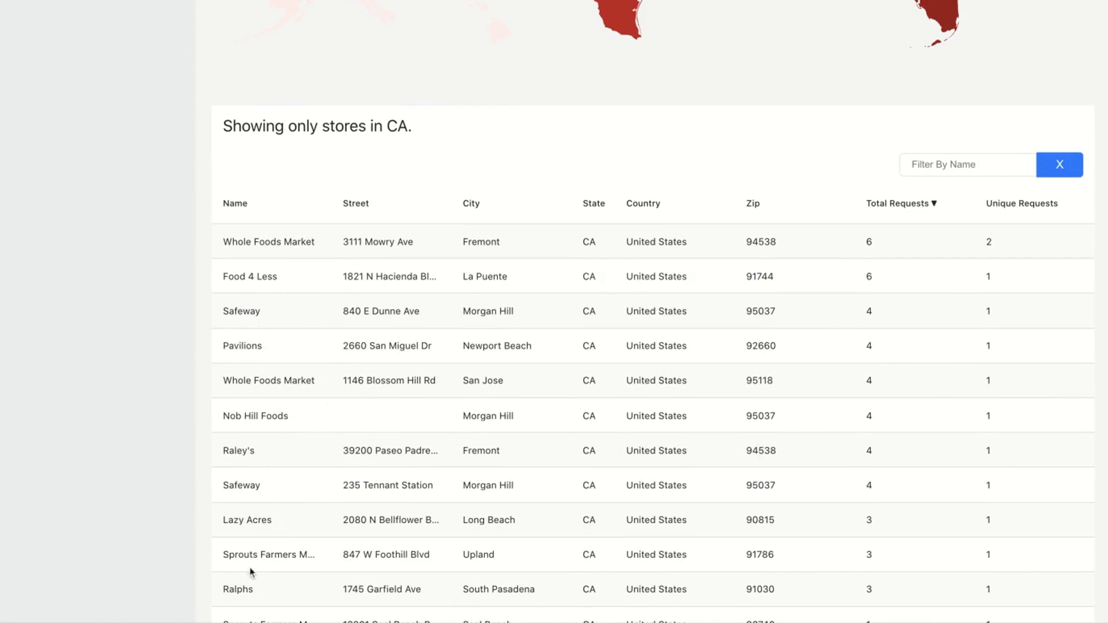
pyautogui.scroll(-1, 343, 470)
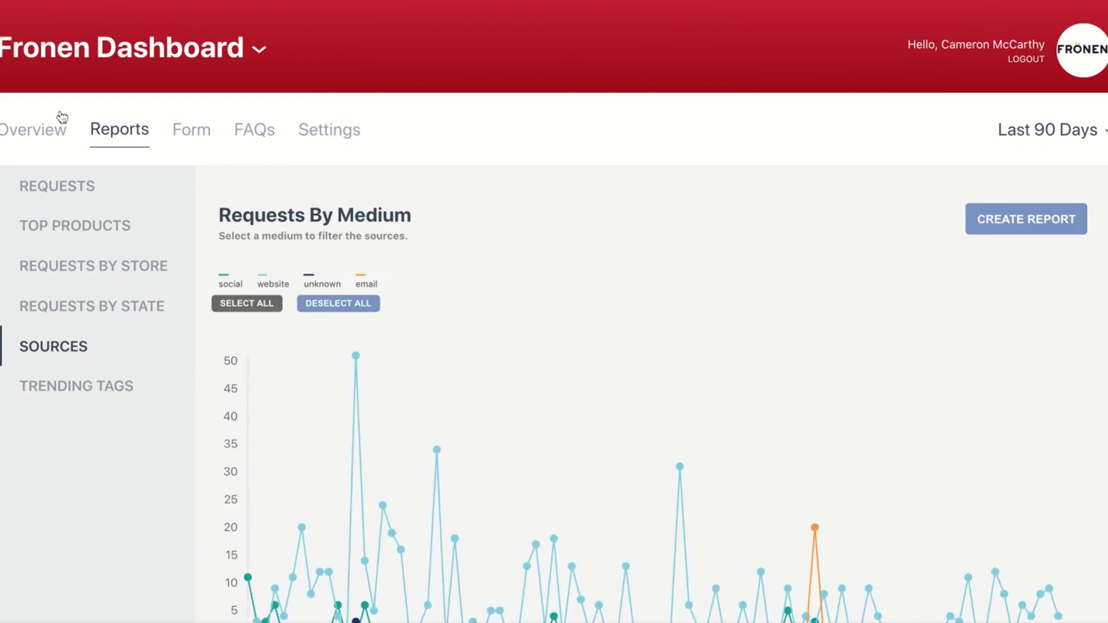
# Step: Review the Requests By Medium and By Source charts, then switch to Trending Tags
pyautogui.scroll(-1, 438, 317)
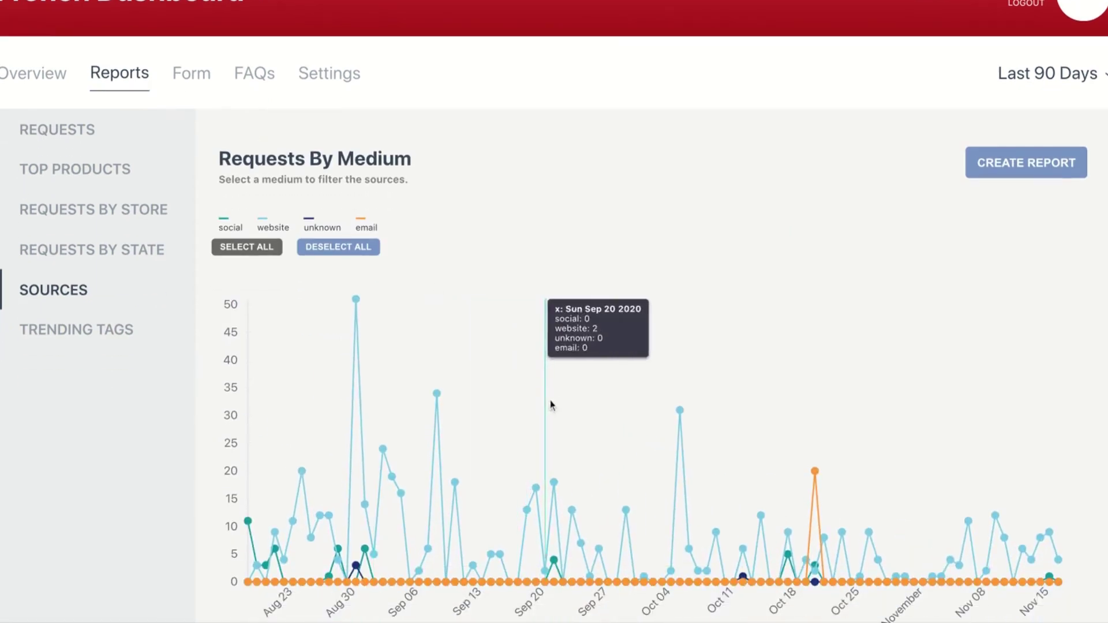
pyautogui.scroll(-5, 373, 398)
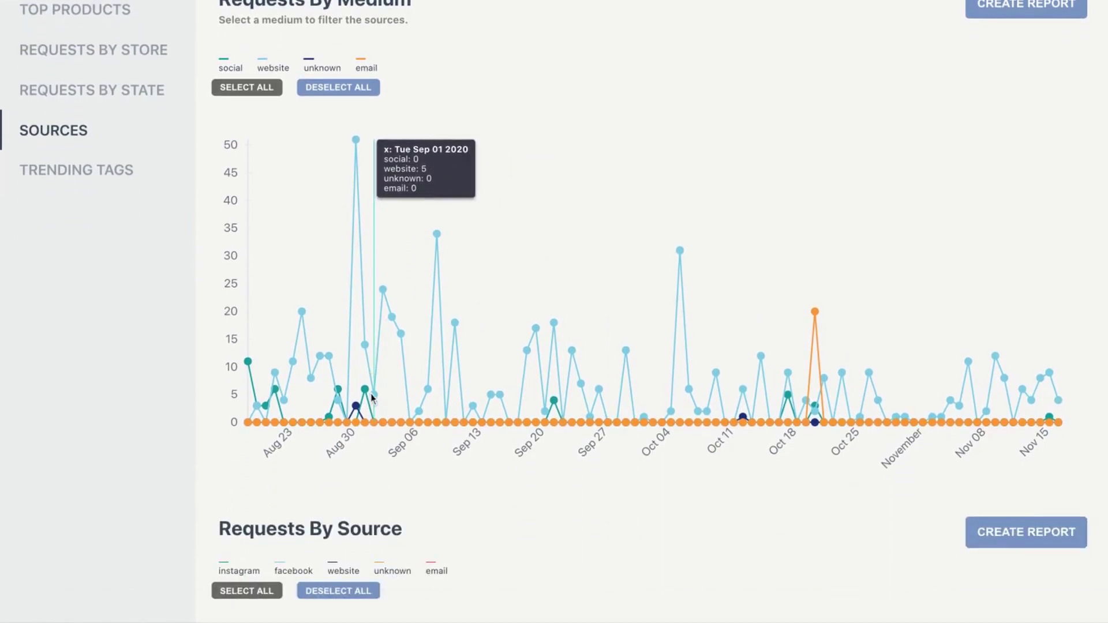
pyautogui.scroll(-5, 372, 398)
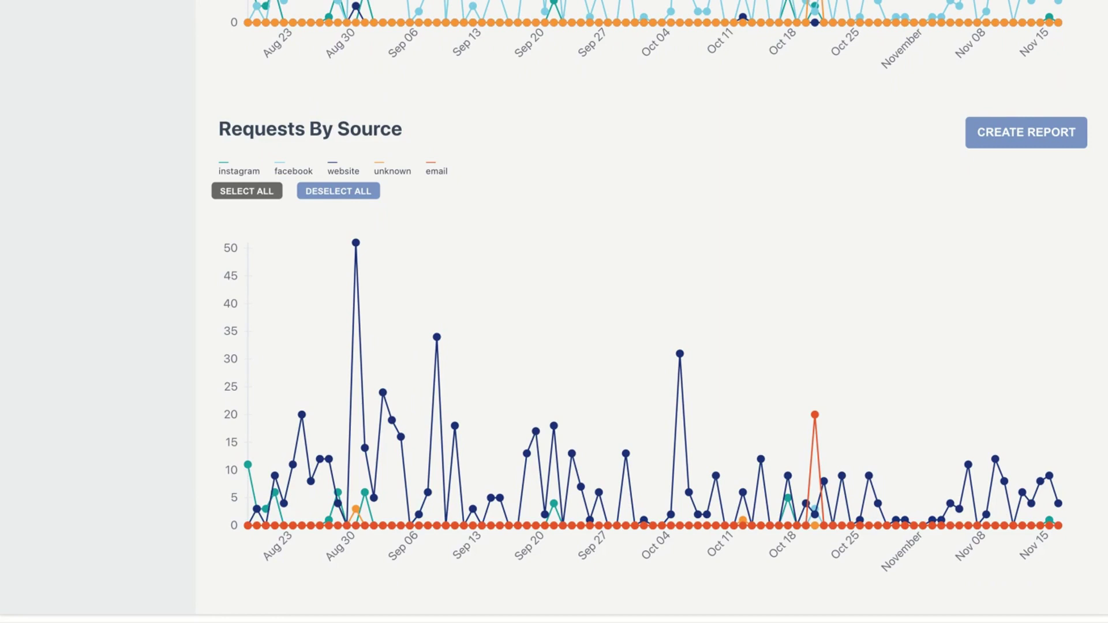
pyautogui.scroll(8, 554, 312)
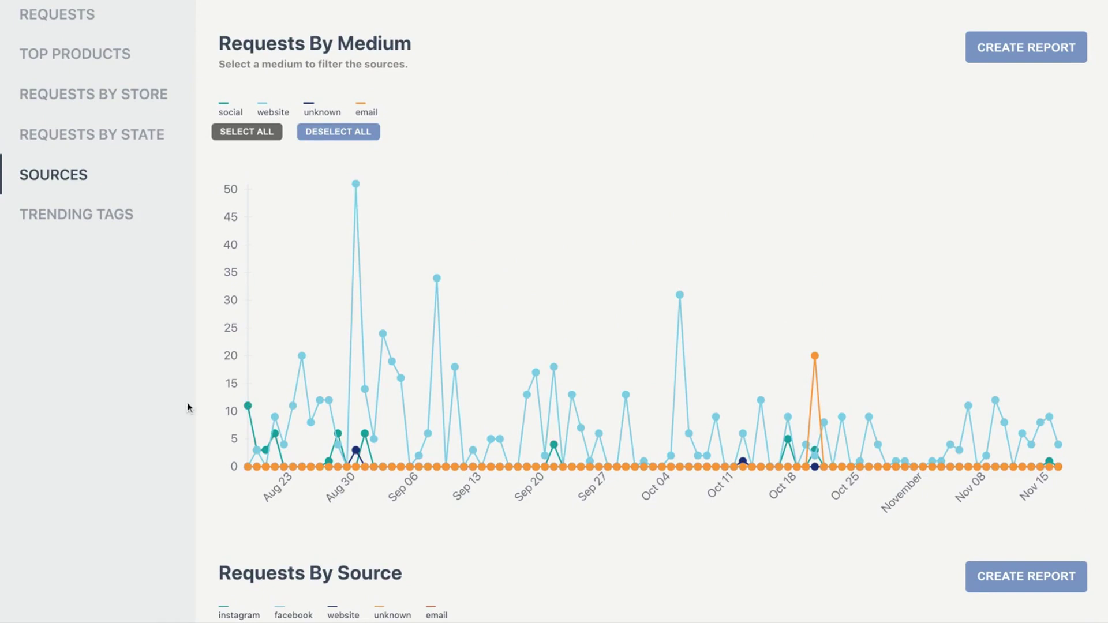
pyautogui.click(52, 213)
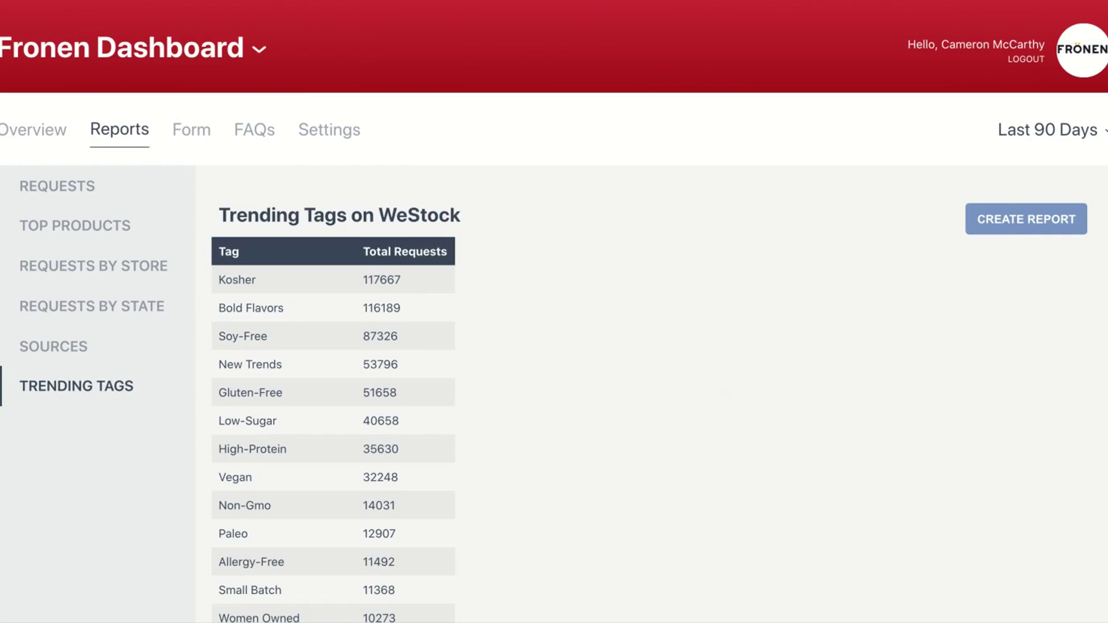
pyautogui.scroll(-3, 590, 279)
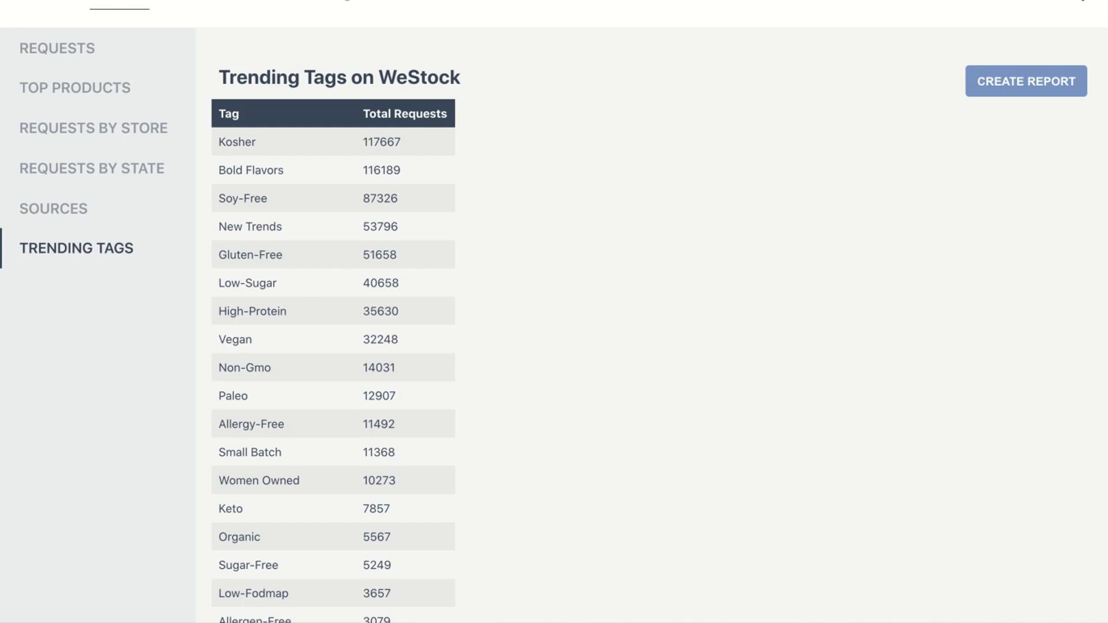
pyautogui.scroll(3, 554, 312)
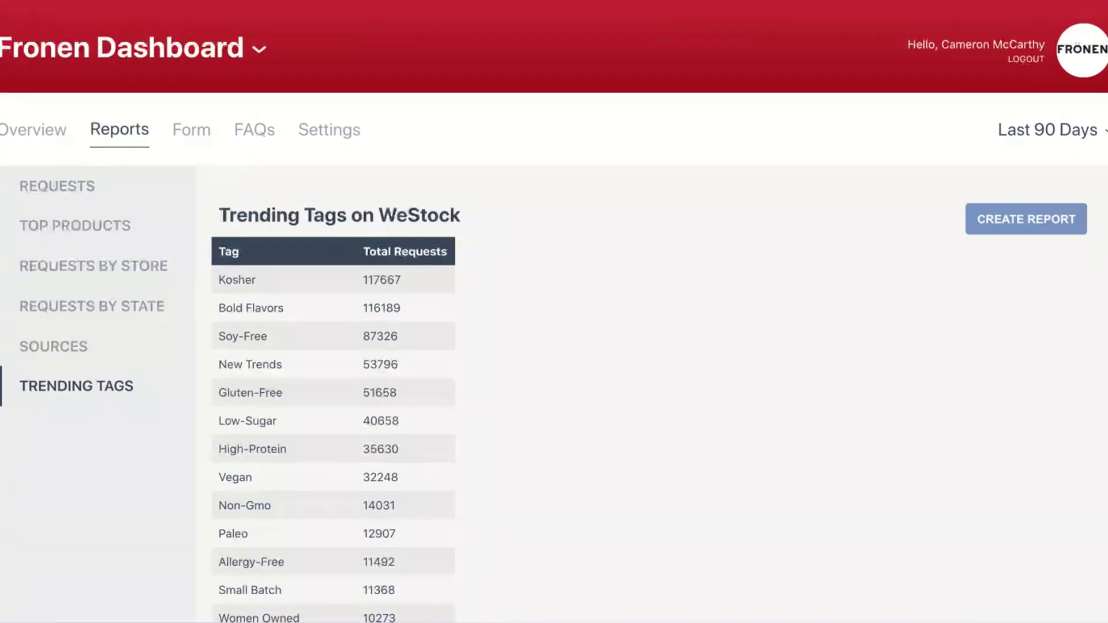
# Step: Go to the Form page and browse Form Links and Create Your Own down to the QRCode section
pyautogui.click(193, 131)
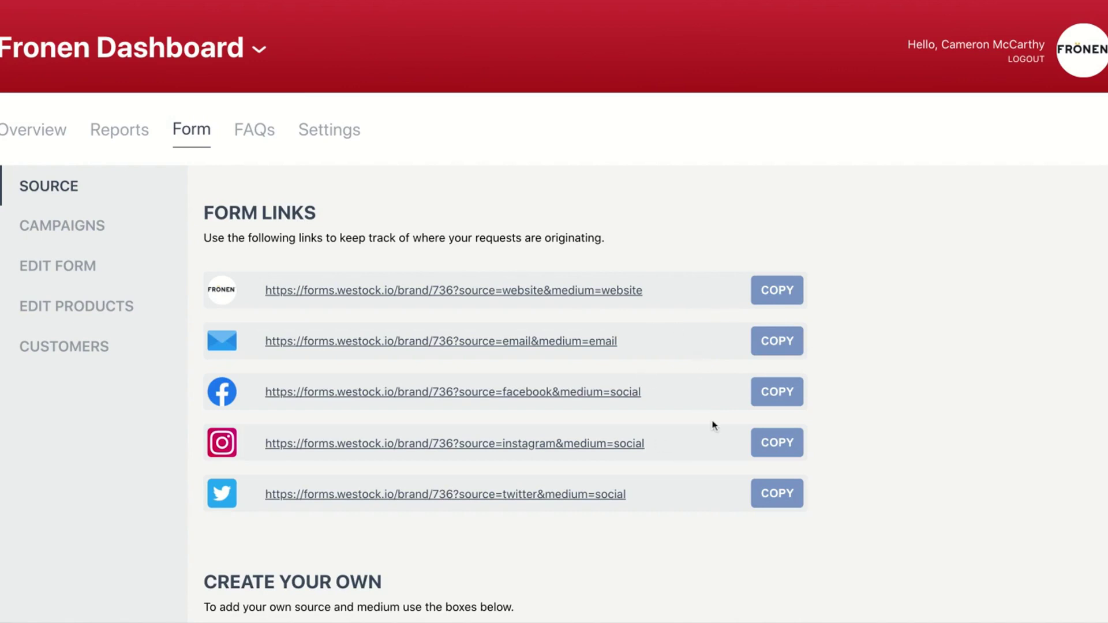
pyautogui.scroll(-3, 712, 424)
pyautogui.scroll(-1, 646, 470)
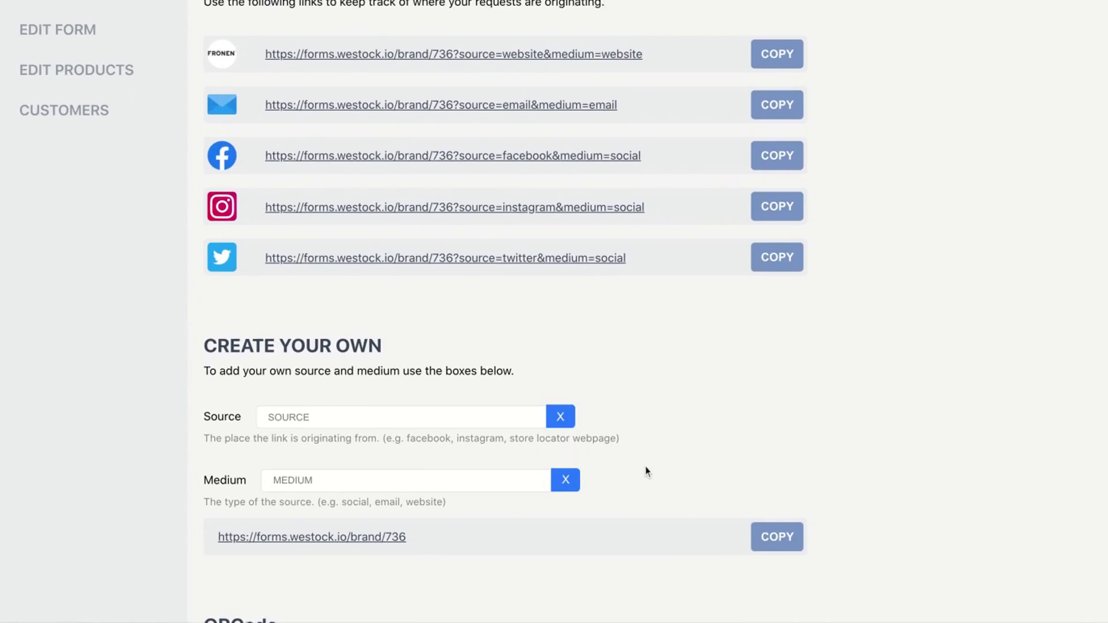
pyautogui.scroll(-4, 646, 471)
pyautogui.scroll(-3, 554, 311)
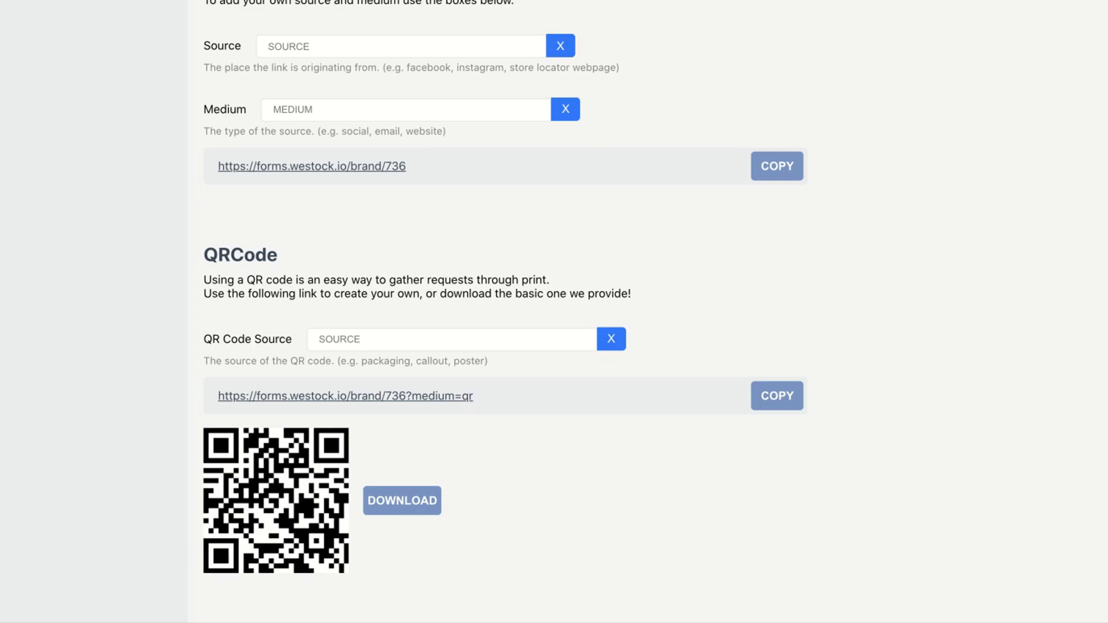
pyautogui.click(331, 344)
pyautogui.write('expowest')
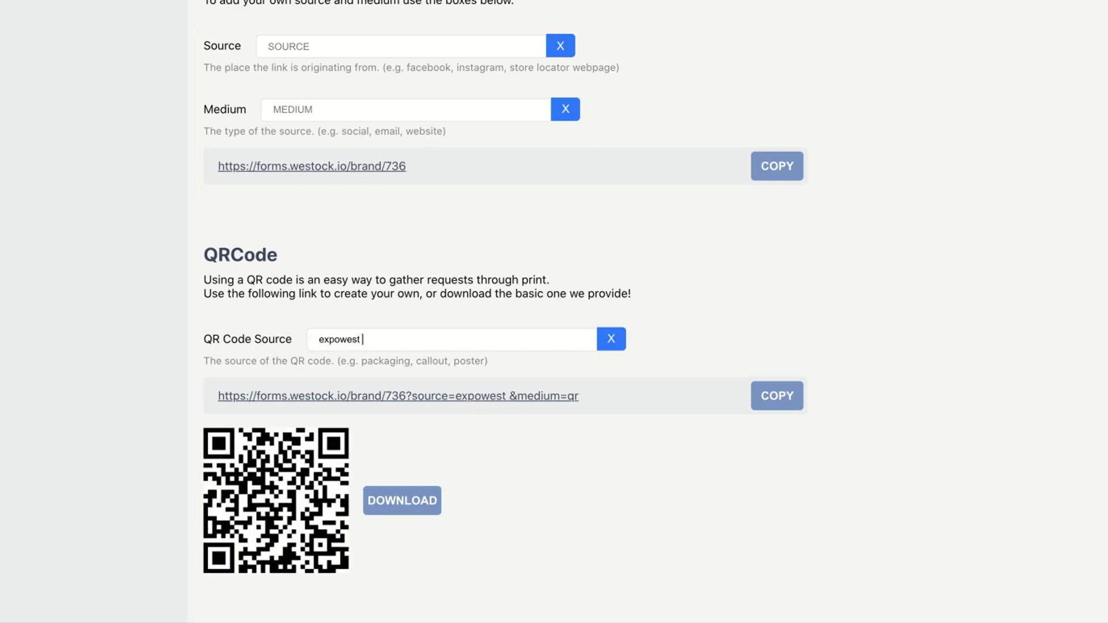
pyautogui.press('BackSpace')
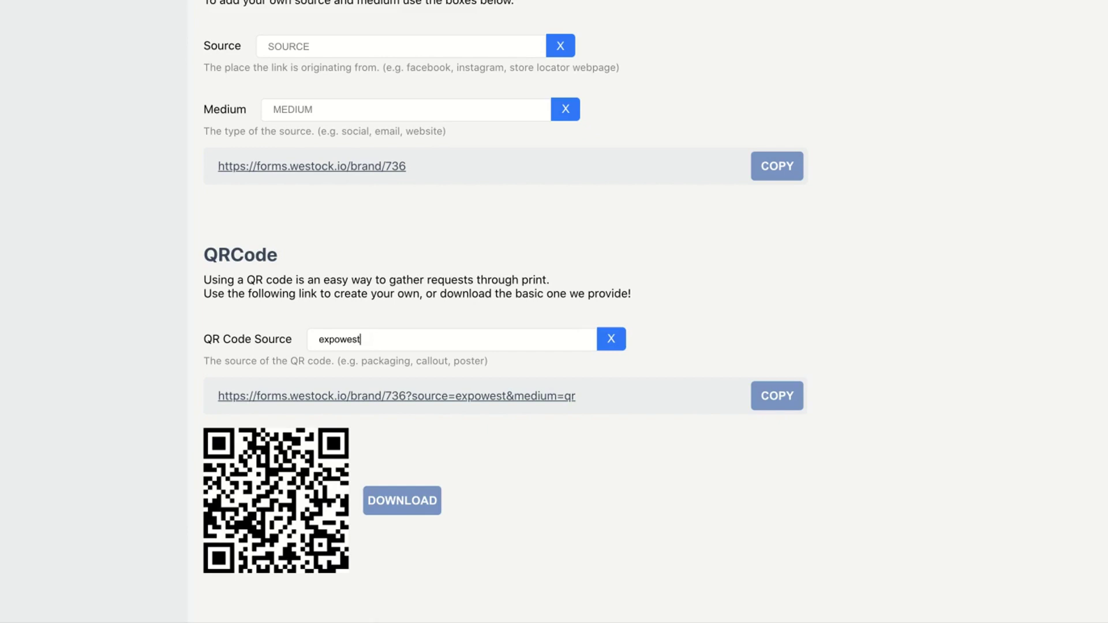
pyautogui.scroll(-4, 496, 549)
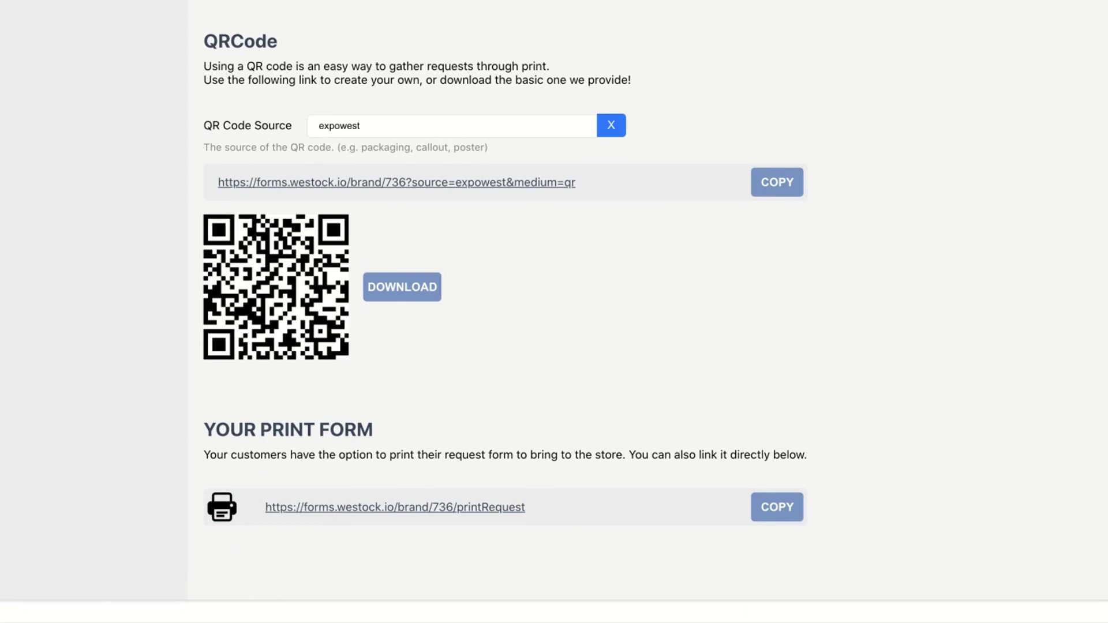
pyautogui.hotkey('ctrl', 'a')
pyautogui.press('BackSpace')
pyautogui.scroll(14, 494, 292)
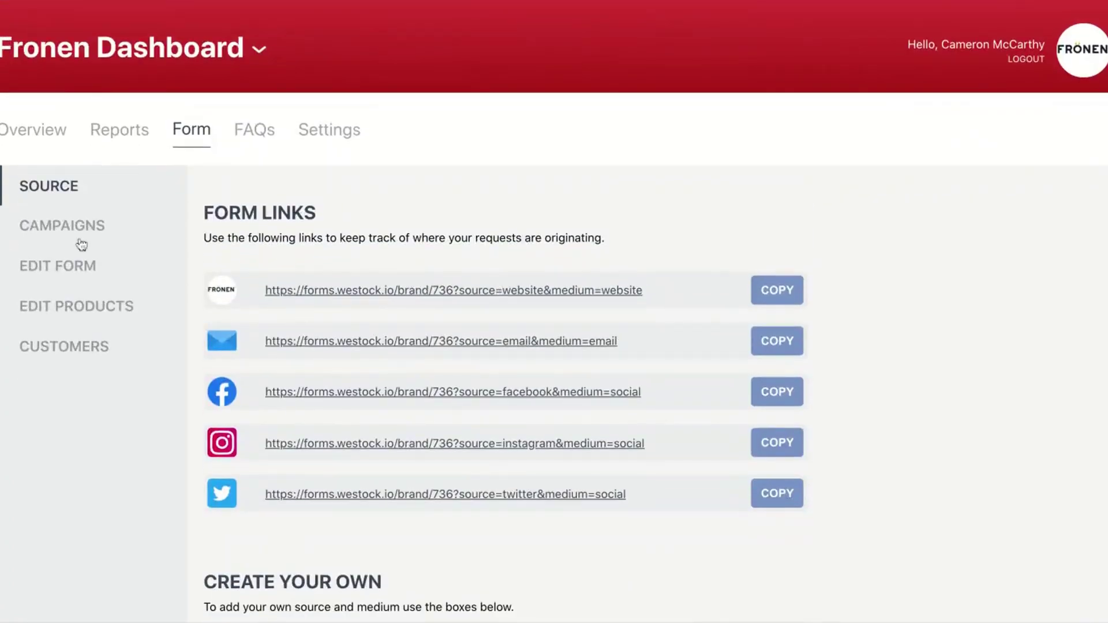
# Step: Preview the form's logo and banner, browse the products table, then read the FAQs
pyautogui.click(34, 266)
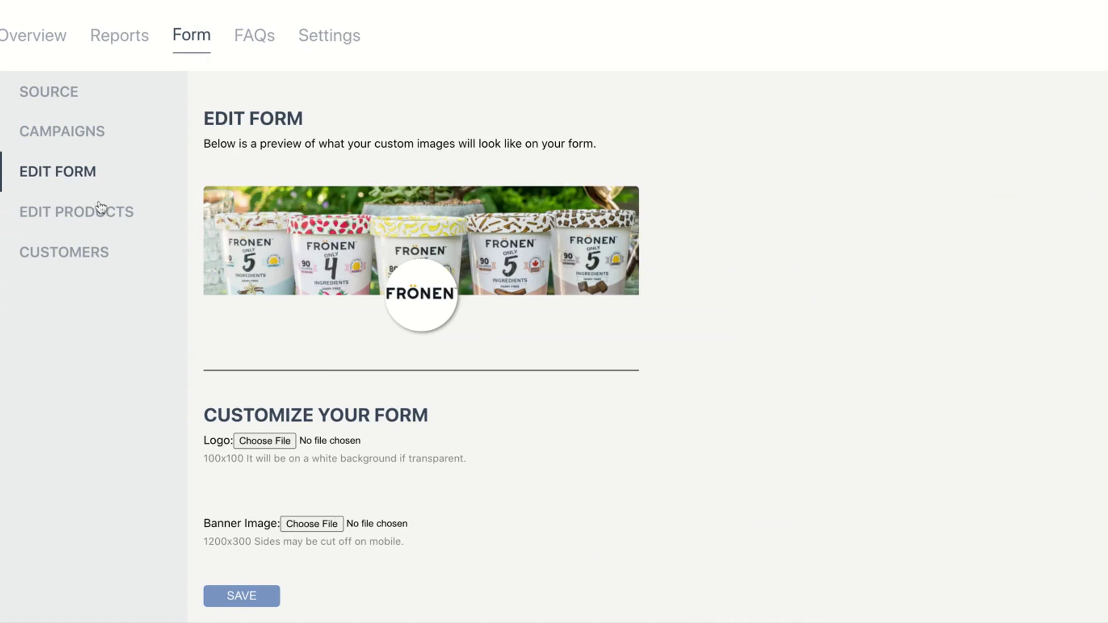
pyautogui.click(84, 222)
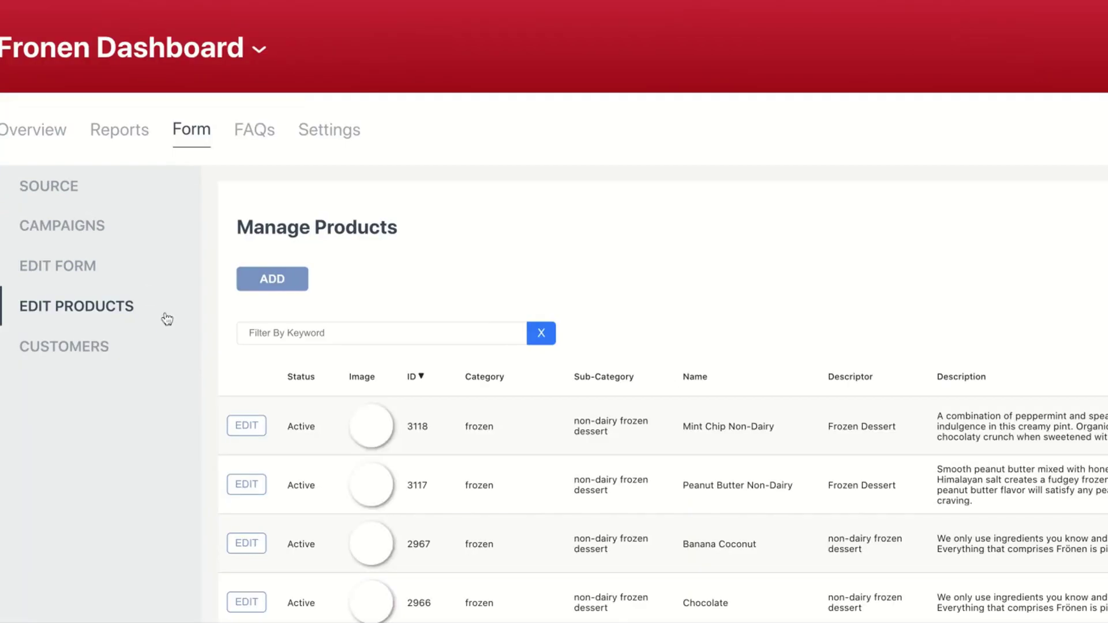
pyautogui.scroll(-2, 296, 383)
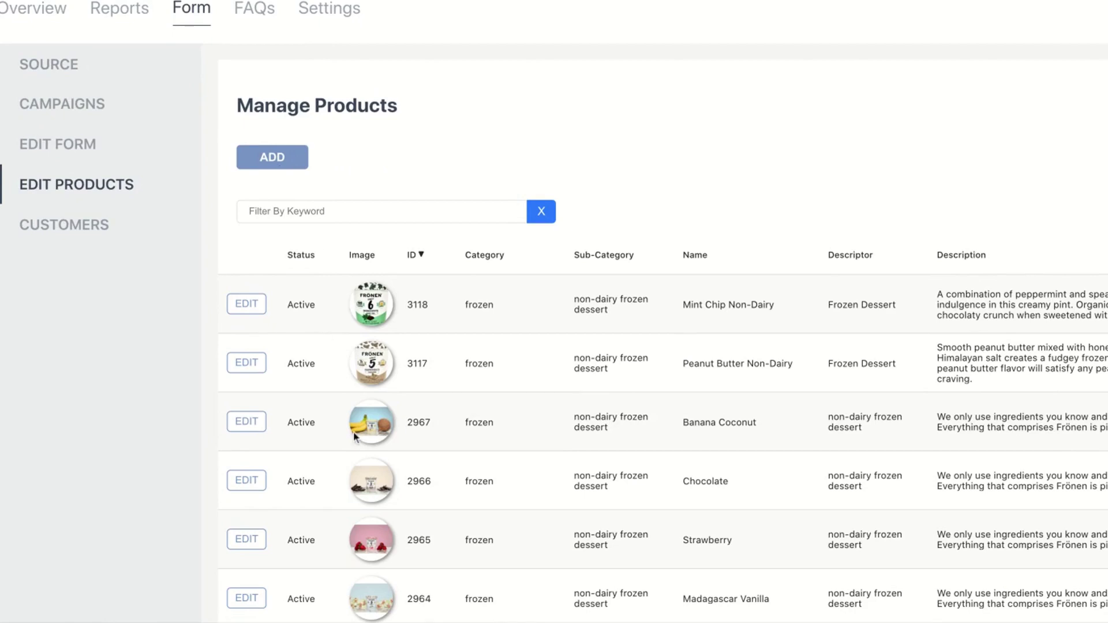
pyautogui.scroll(-2, 355, 439)
pyautogui.hscroll(6, 504, 321)
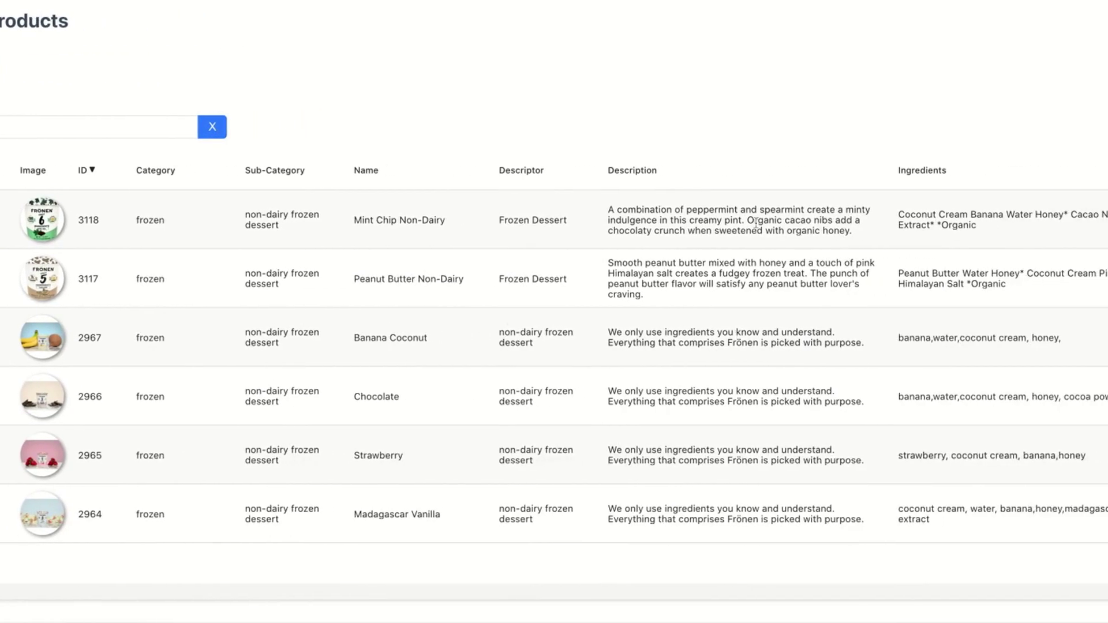
pyautogui.hscroll(-5, 756, 222)
pyautogui.scroll(3, 756, 223)
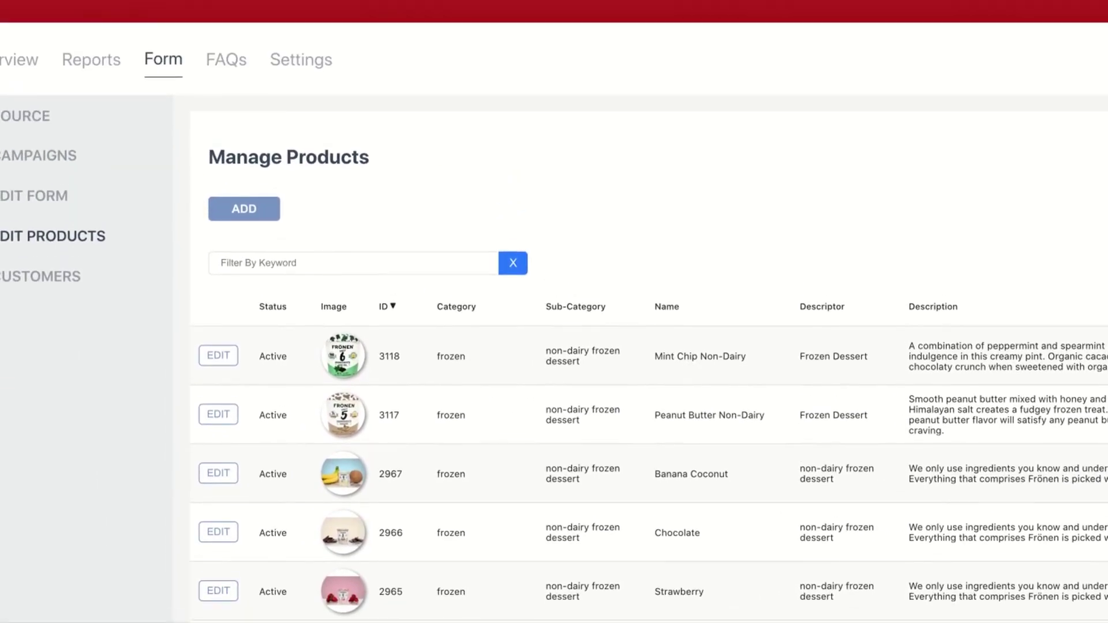
pyautogui.click(228, 63)
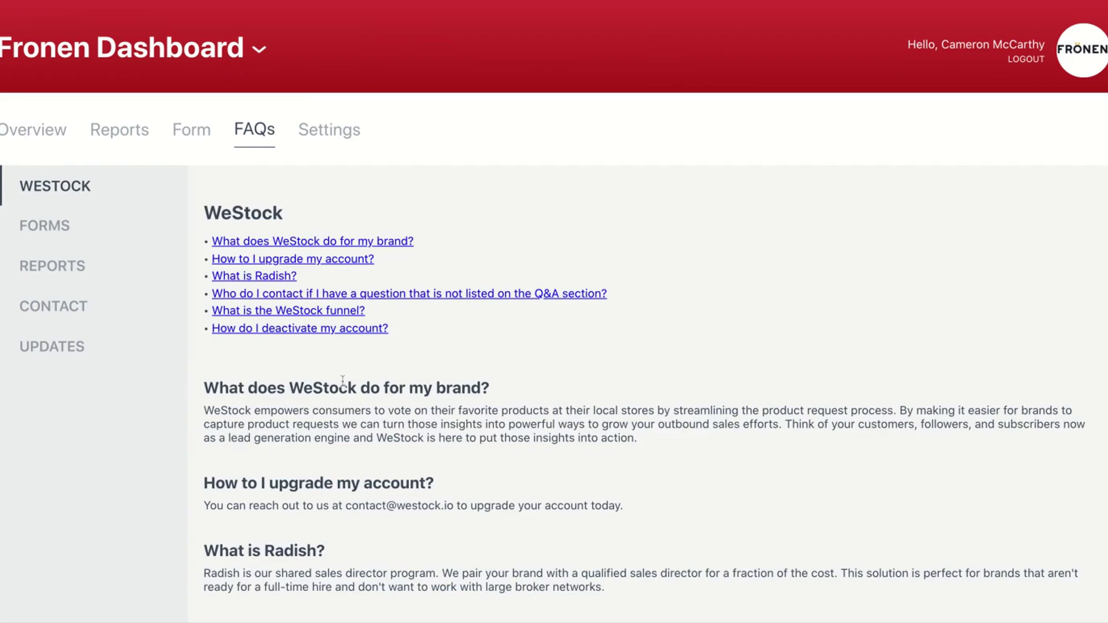
pyautogui.scroll(-3, 350, 402)
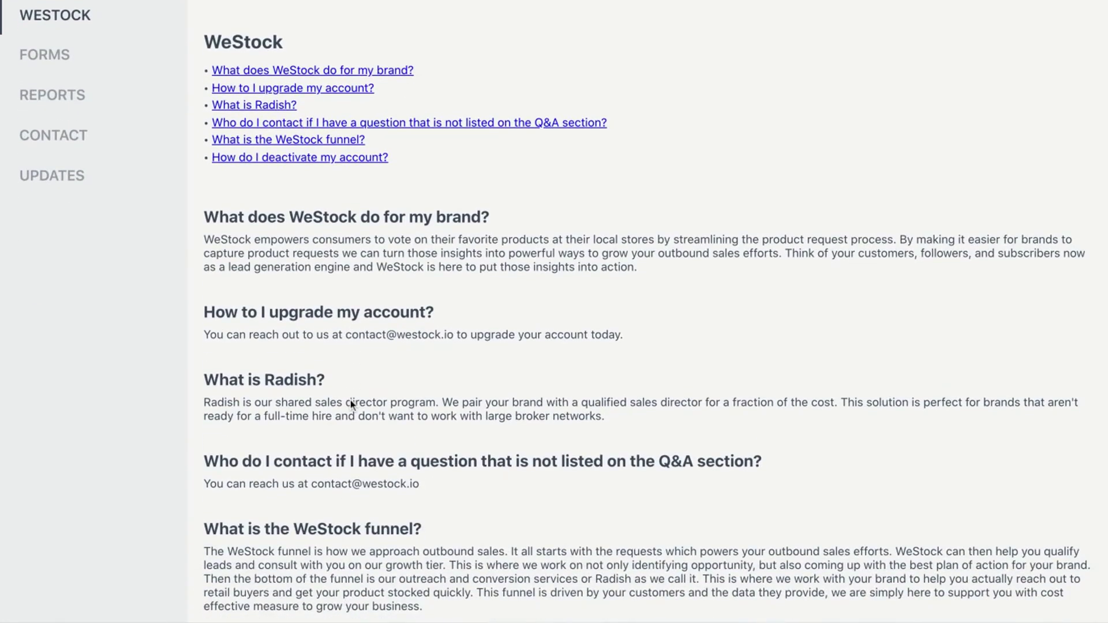